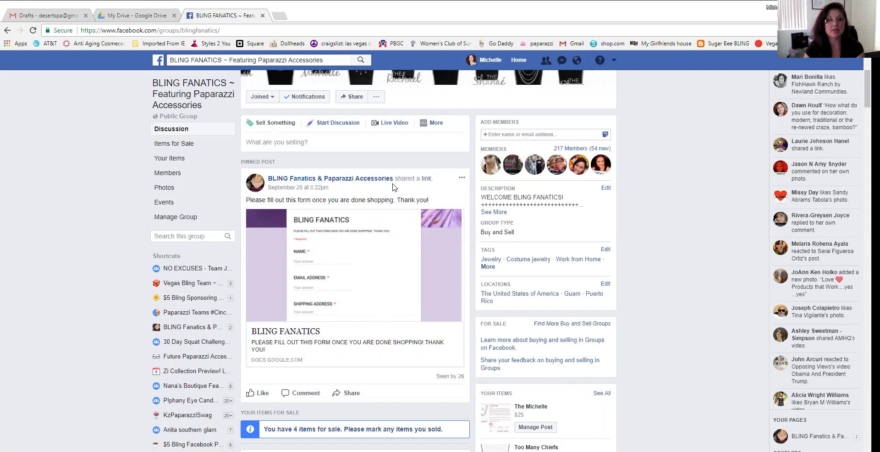
# Leave the Facebook group for Gmail's empty Drafts page and bring up the Google apps grid
pyautogui.scroll(3, 393, 184)
pyautogui.scroll(-3, 673, 202)
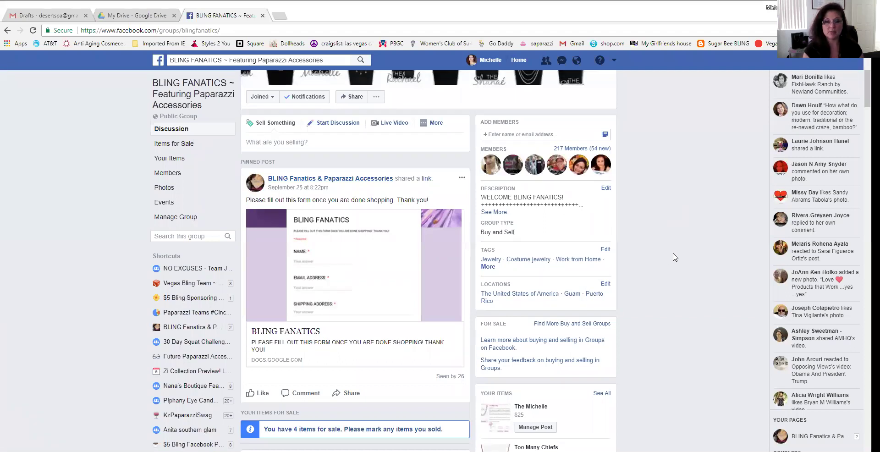
pyautogui.scroll(-1, 677, 257)
pyautogui.scroll(1, 677, 257)
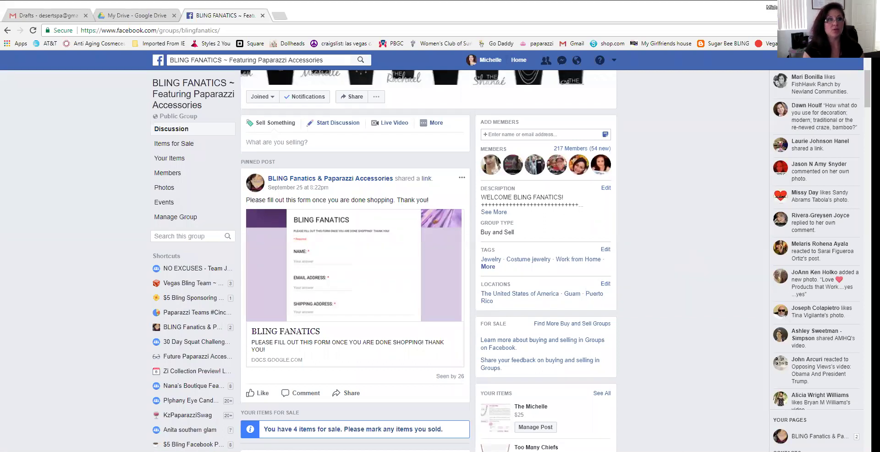
pyautogui.click(50, 17)
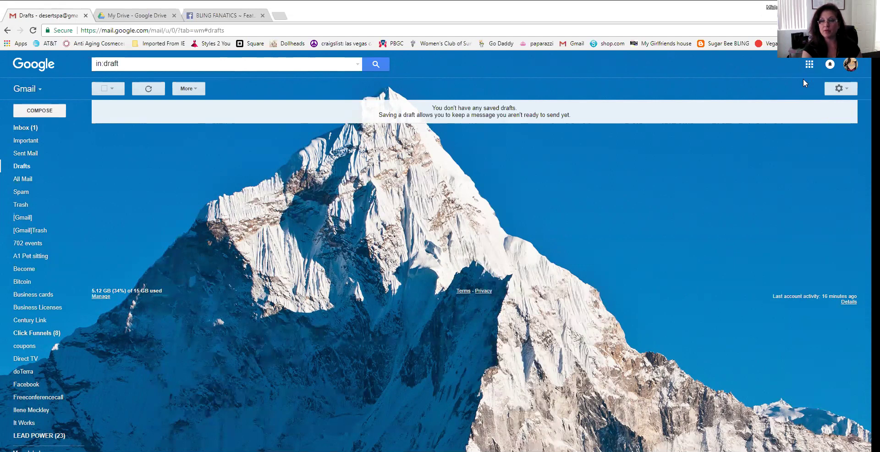
pyautogui.click(809, 65)
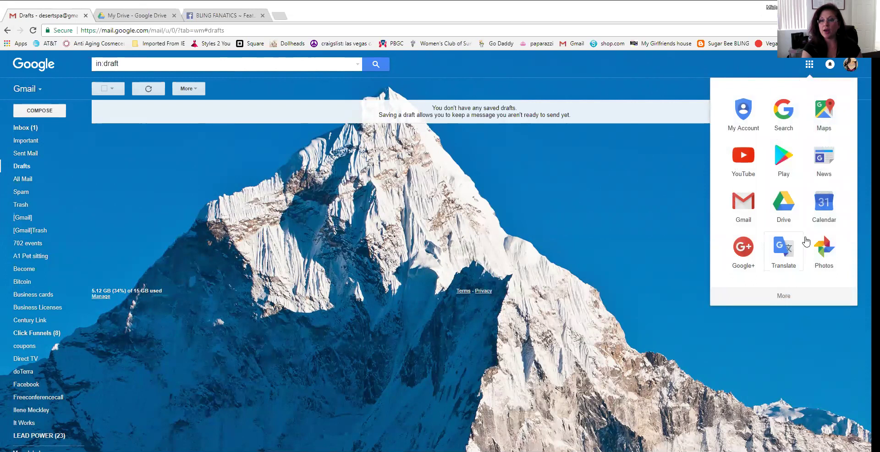
# Launch Google Drive from the apps panel in a new tab, landing on My Drive
pyautogui.click(785, 206)
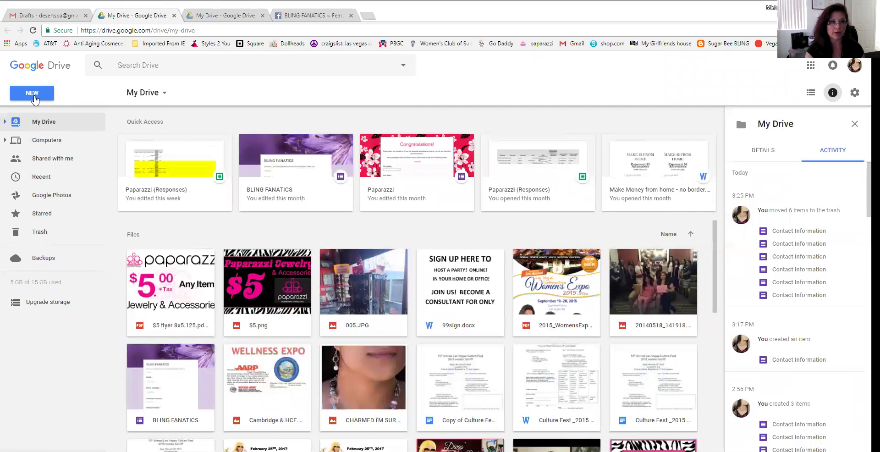
# Create a new Google Form from a template via New > More > Google Forms
pyautogui.click(35, 98)
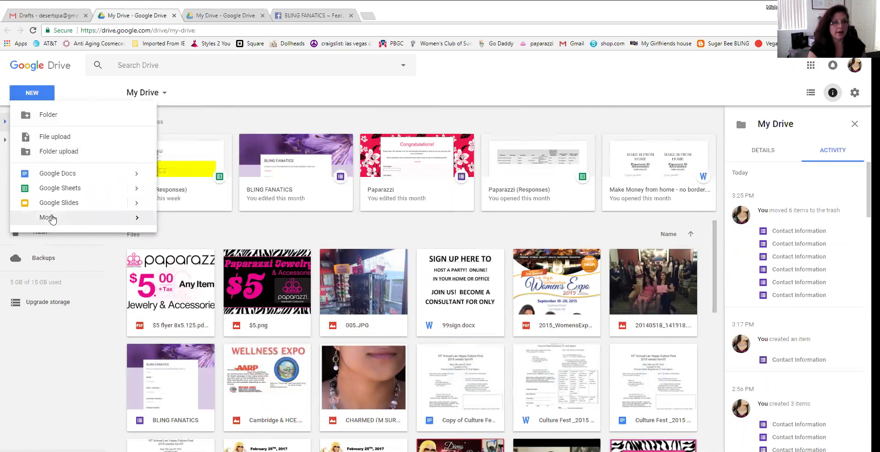
pyautogui.moveTo(52, 220)
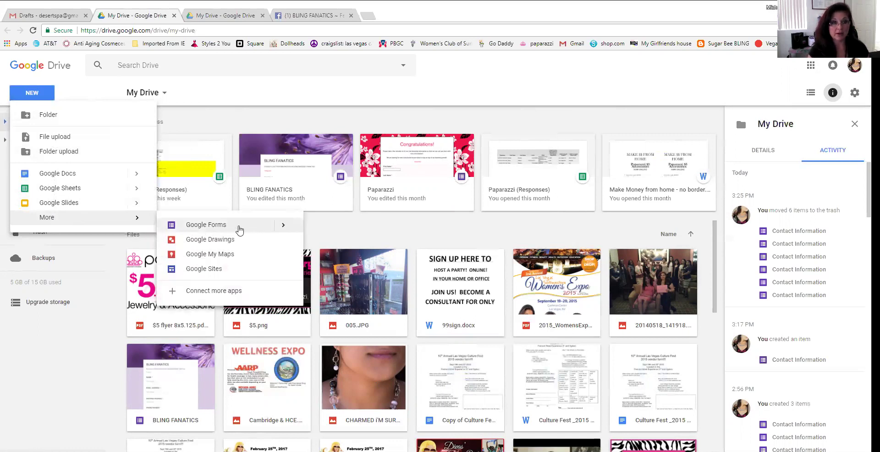
pyautogui.moveTo(284, 227)
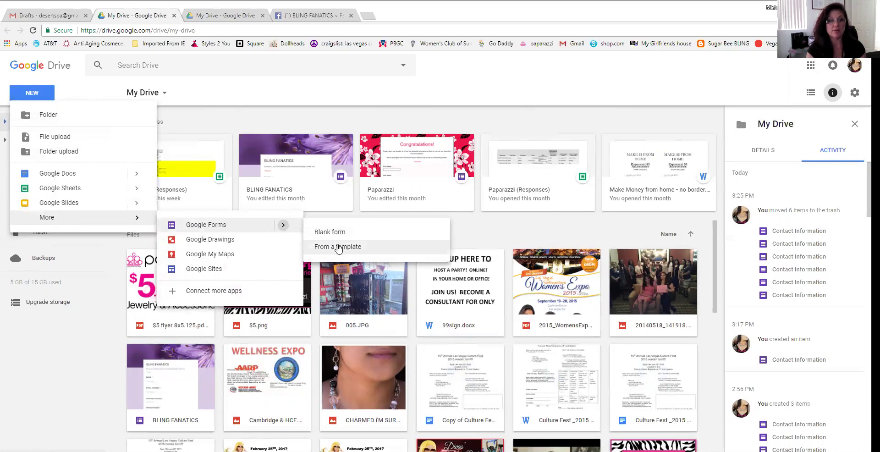
pyautogui.click(338, 247)
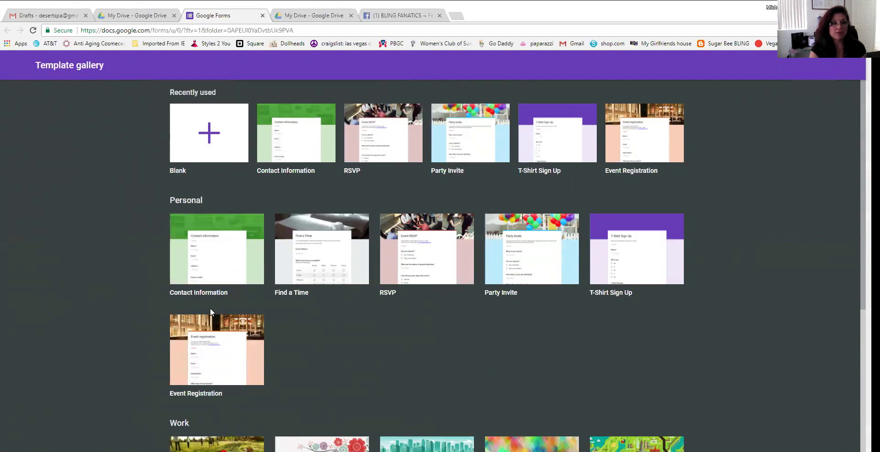
# Pick the Contact Information template under Personal in the template gallery
pyautogui.click(216, 228)
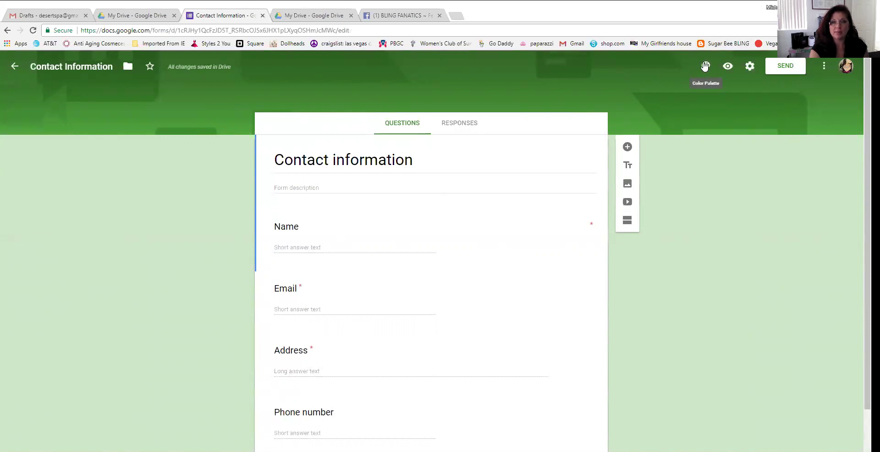
# Set the form's theme colour to purple and bring up the Select Theme header image choices
pyautogui.click(705, 68)
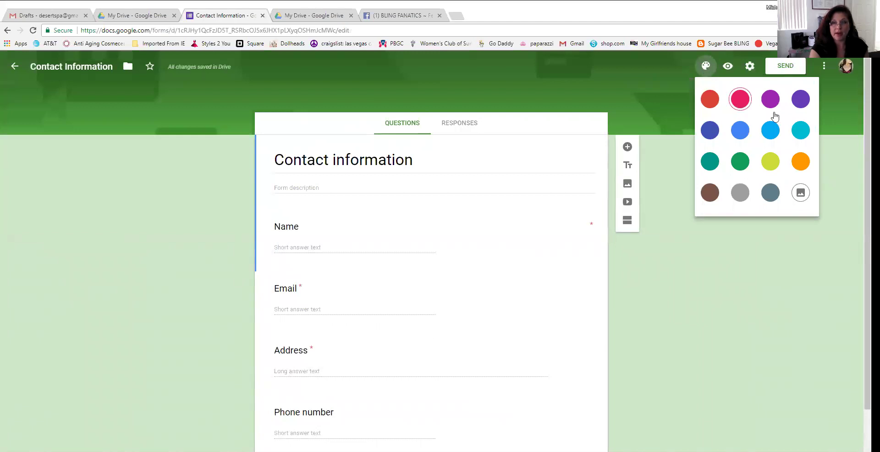
pyautogui.click(770, 99)
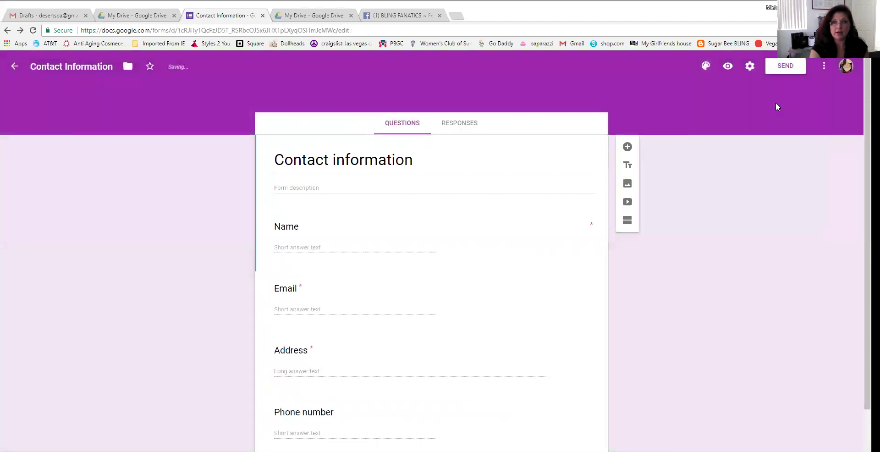
pyautogui.click(705, 68)
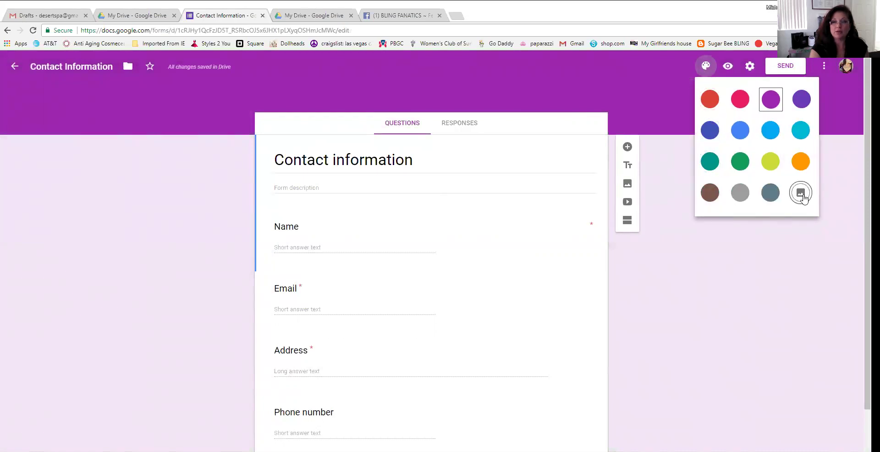
pyautogui.click(800, 193)
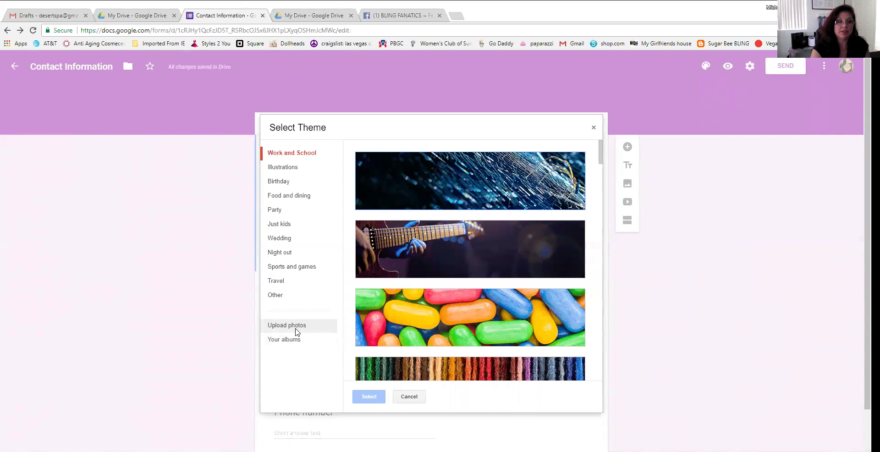
# Apply the Illustrations header with ghosts, bats and pumpkins as the form's Halloween theme
pyautogui.click(278, 170)
pyautogui.scroll(-8, 513, 334)
pyautogui.scroll(-15, 512, 333)
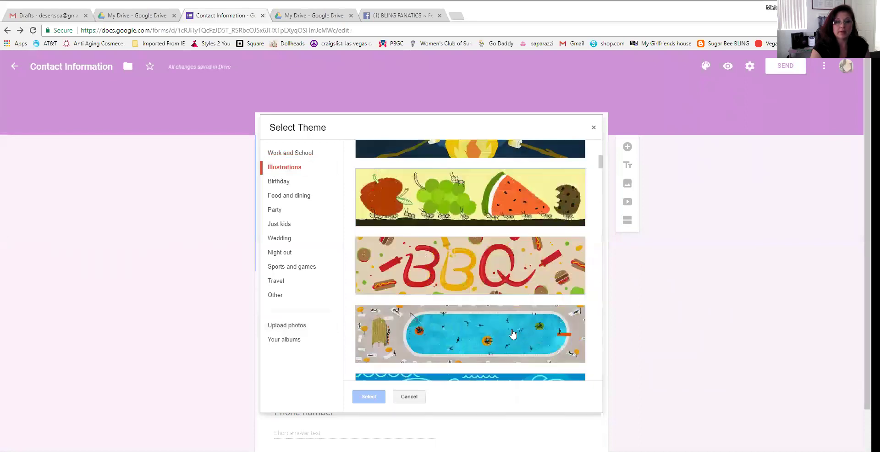
pyautogui.scroll(-15, 512, 333)
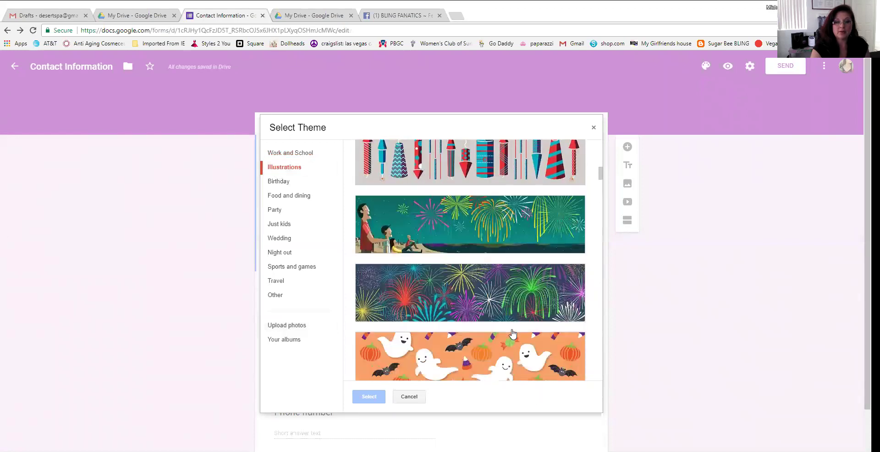
pyautogui.click(499, 259)
pyautogui.click(368, 396)
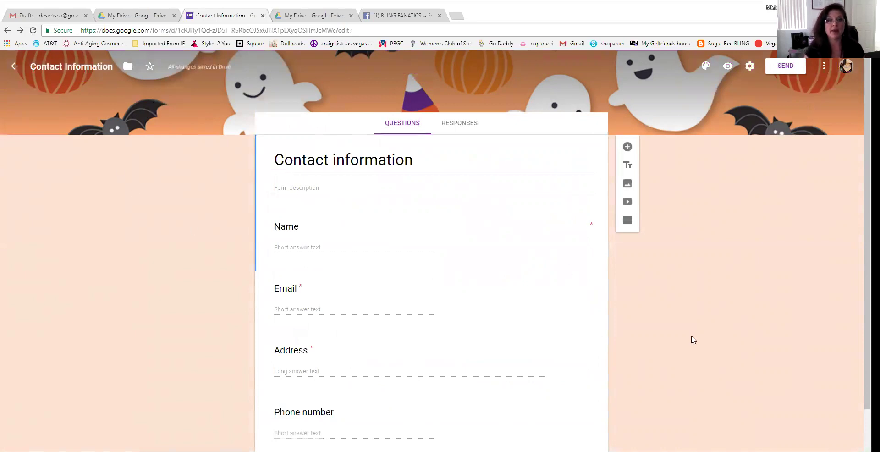
pyautogui.scroll(-2, 692, 339)
pyautogui.scroll(2, 692, 339)
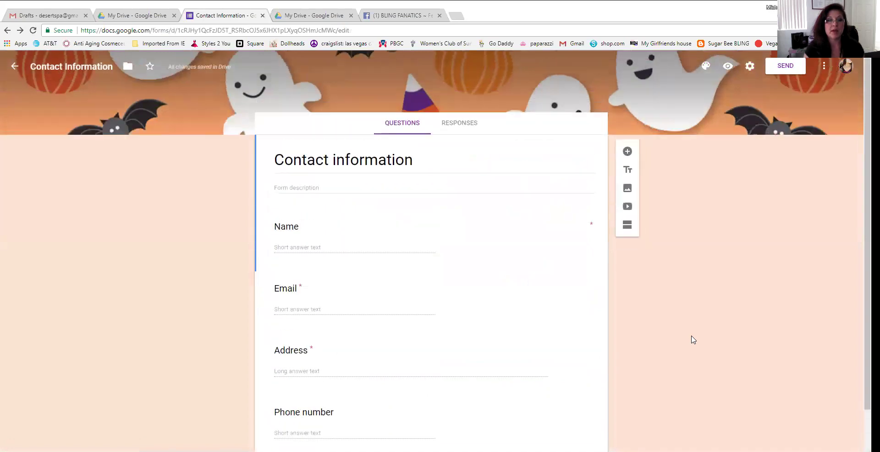
# Title the form 'Bling Fanatics' and start the description 'Please fill this form out when you are finished…'
pyautogui.click(349, 158)
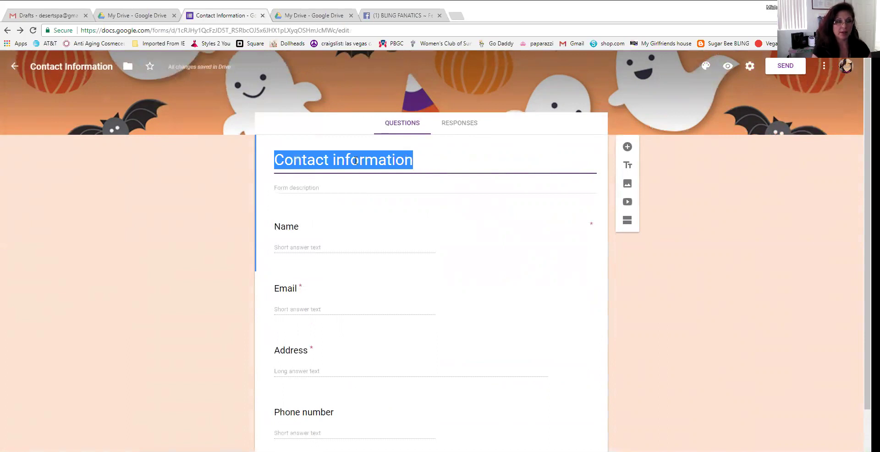
pyautogui.write('Bling Fanatics')
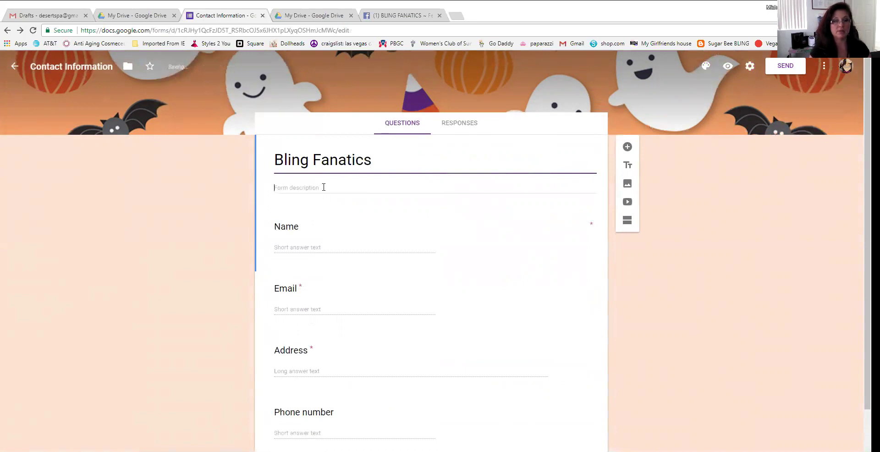
pyautogui.click(323, 187)
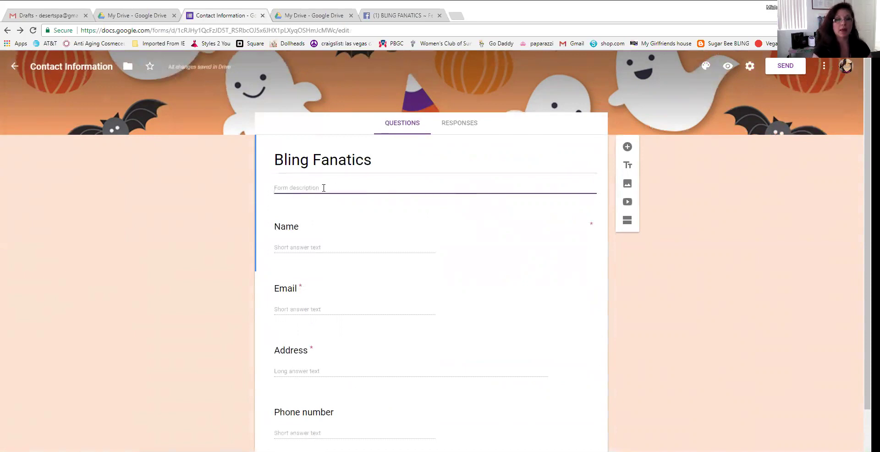
pyautogui.write('Fe')
pyautogui.press('BackSpace')
pyautogui.press('BackSpace')
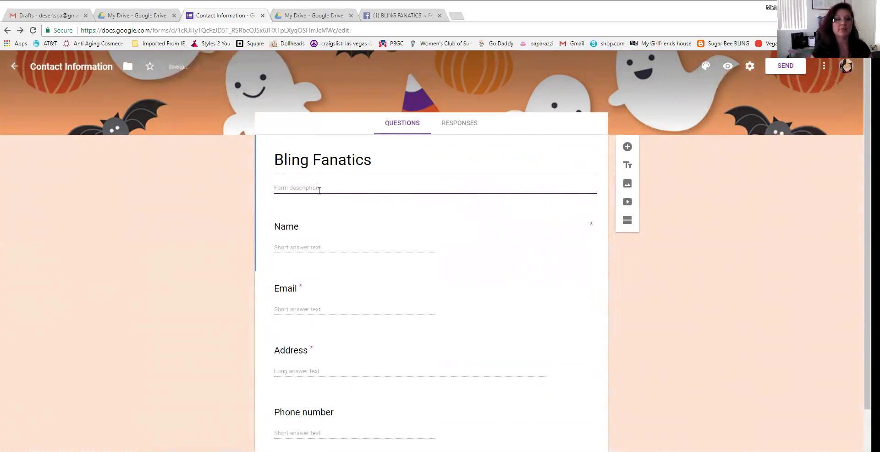
pyautogui.write('F')
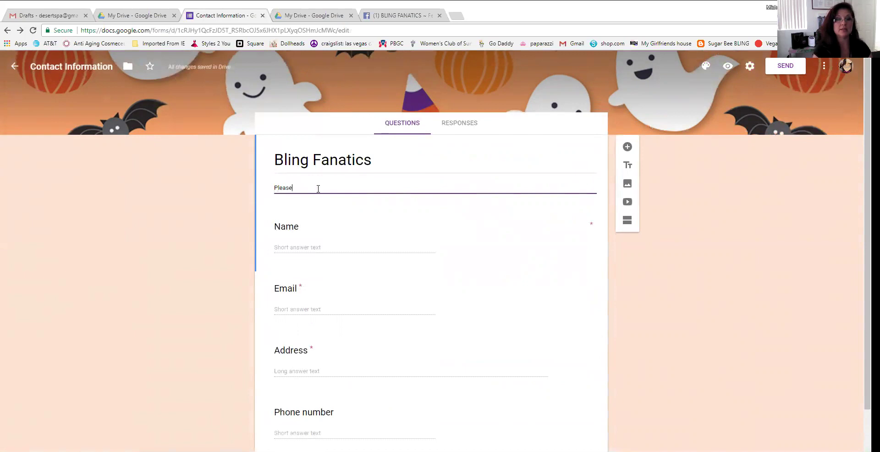
pyautogui.write('lease fill this form out when you are finished shopping.   Thank')
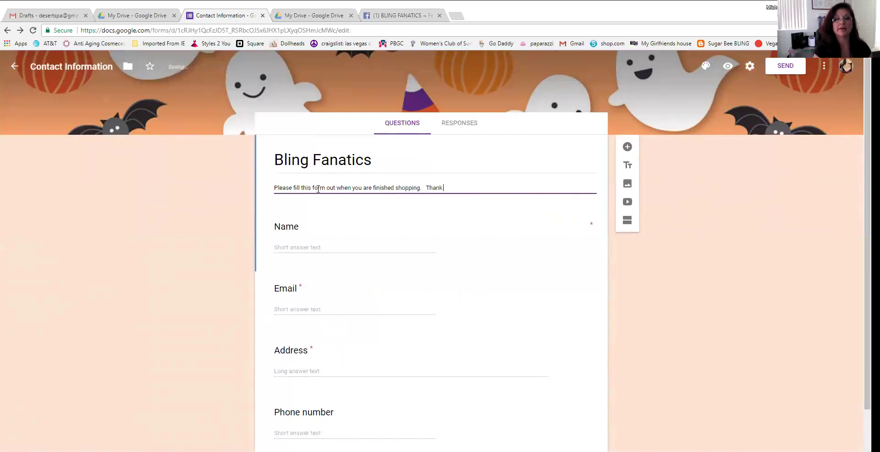
pyautogui.write('.')
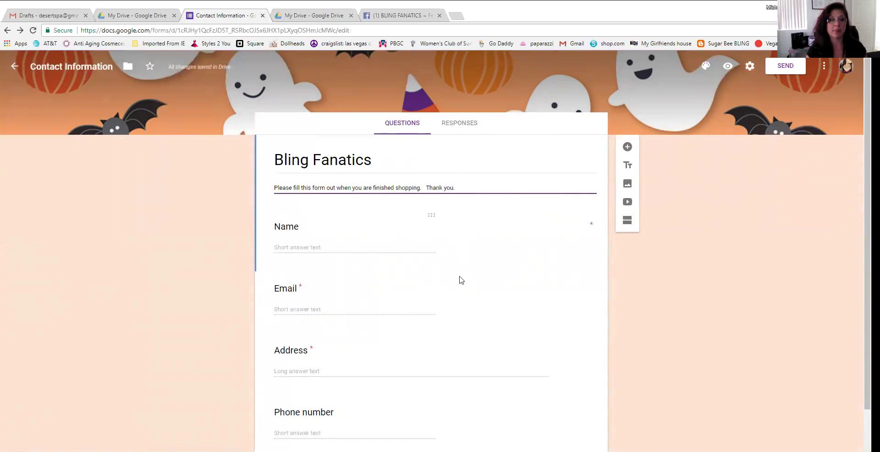
pyautogui.click(302, 236)
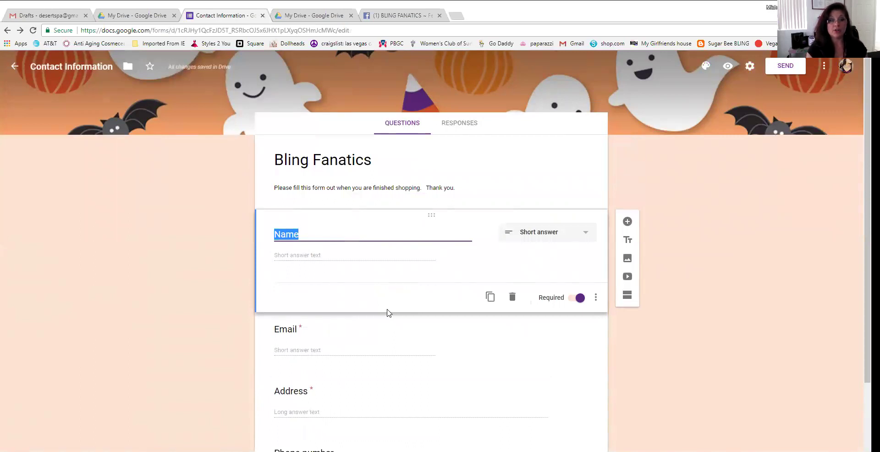
pyautogui.click(267, 176)
pyautogui.scroll(-2, 324, 252)
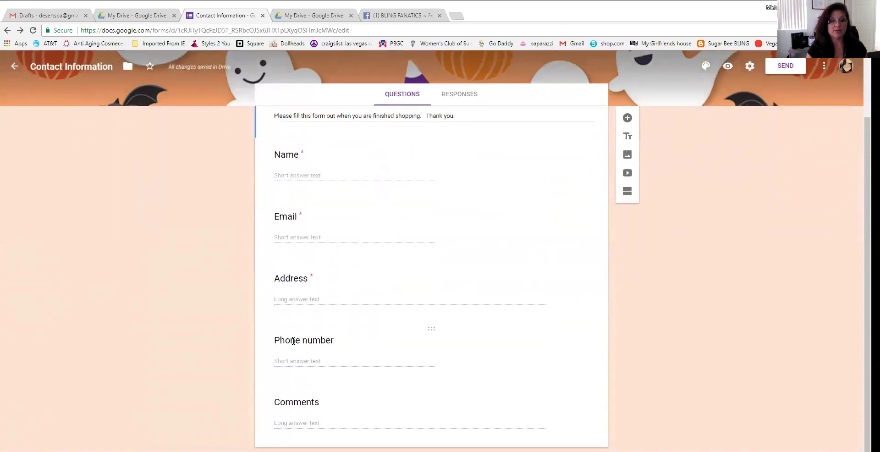
pyautogui.scroll(2, 336, 306)
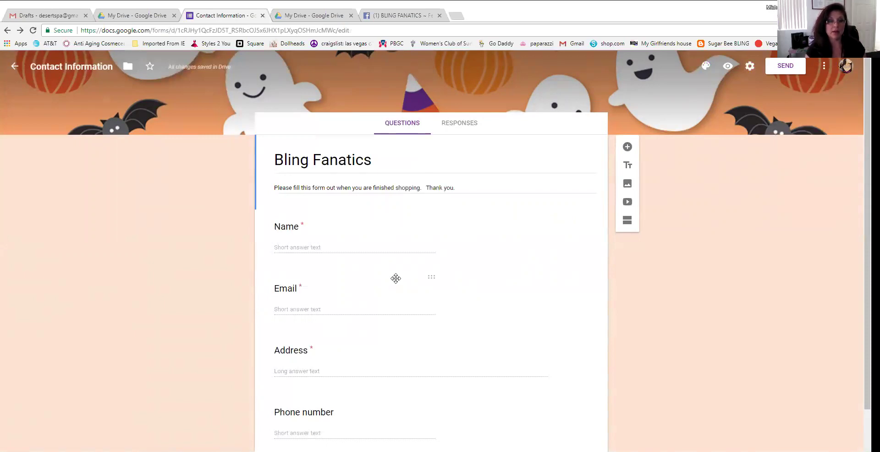
pyautogui.click(322, 231)
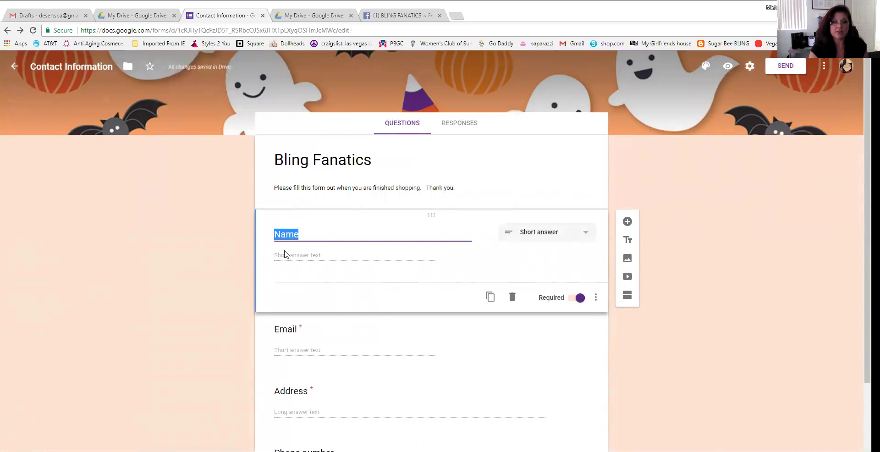
pyautogui.click(582, 234)
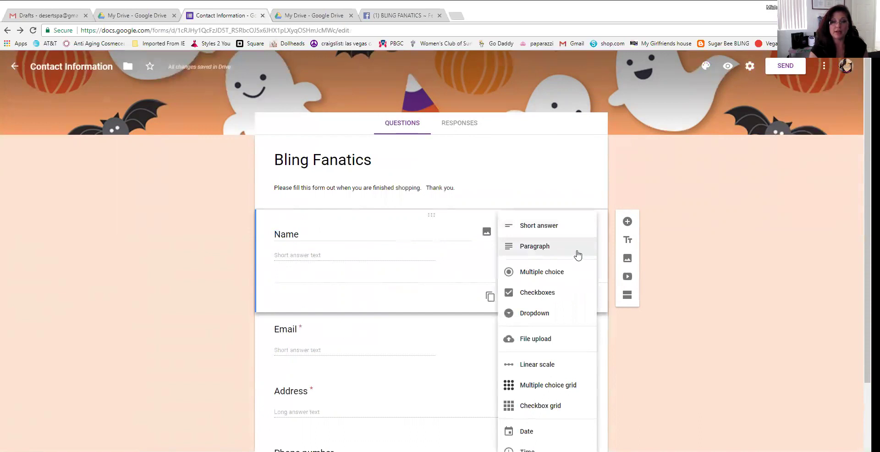
pyautogui.click(552, 226)
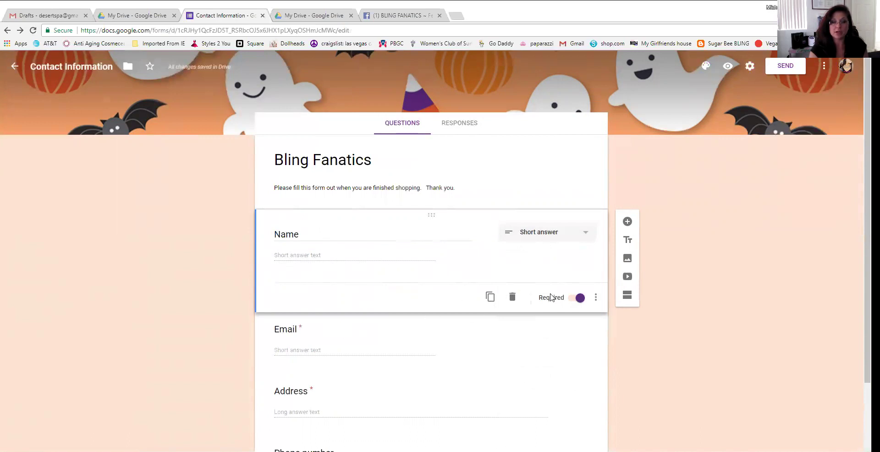
pyautogui.click(518, 187)
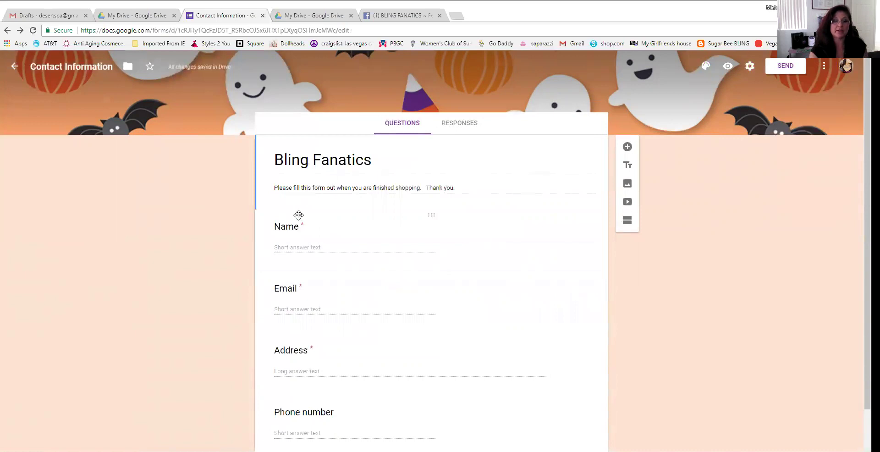
pyautogui.click(344, 231)
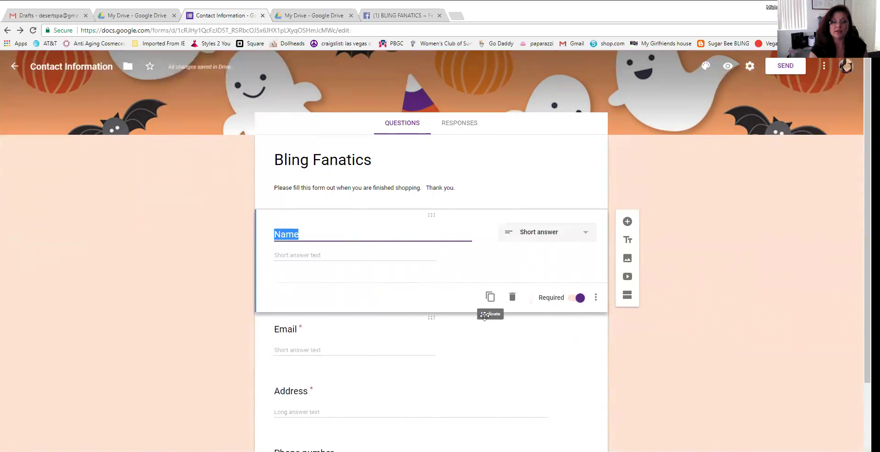
# Duplicate the Name question, then delete the duplicate
pyautogui.click(490, 297)
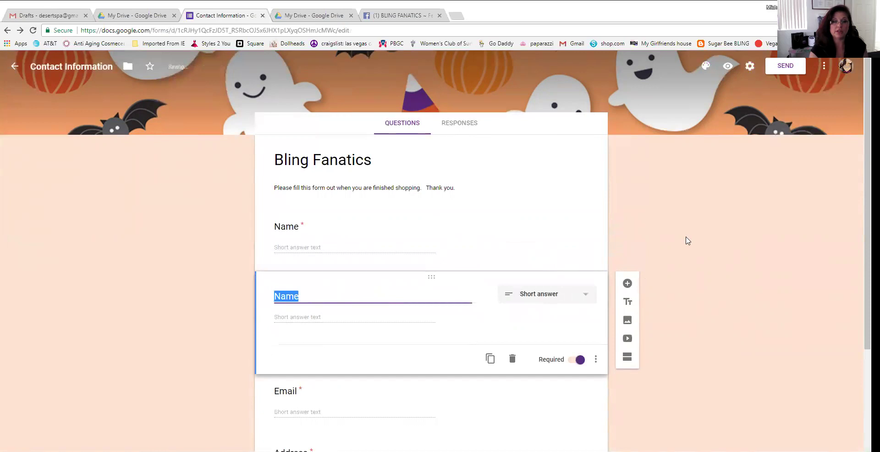
pyautogui.scroll(-1, 660, 247)
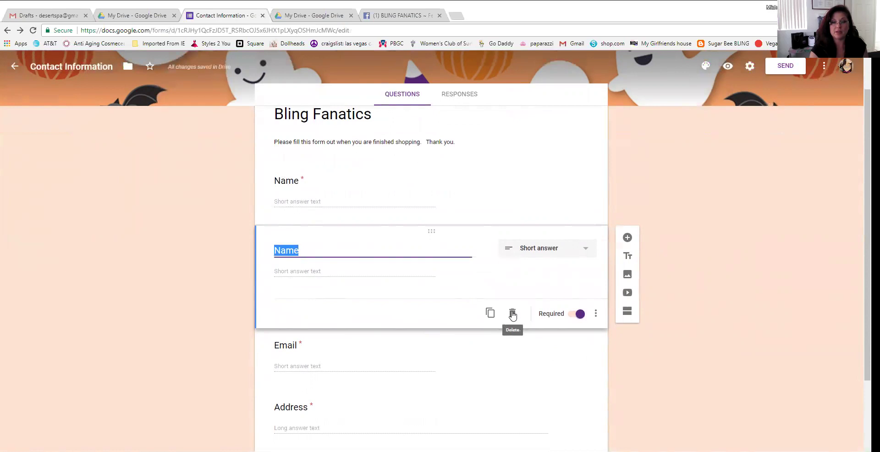
pyautogui.click(513, 315)
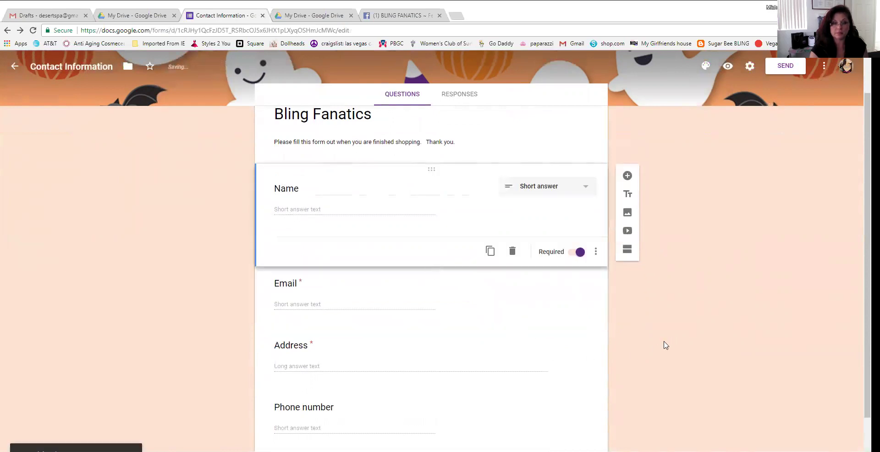
pyautogui.scroll(-1, 550, 302)
# Keep the Address question's answer type as Paragraph
pyautogui.click(330, 246)
pyautogui.click(367, 304)
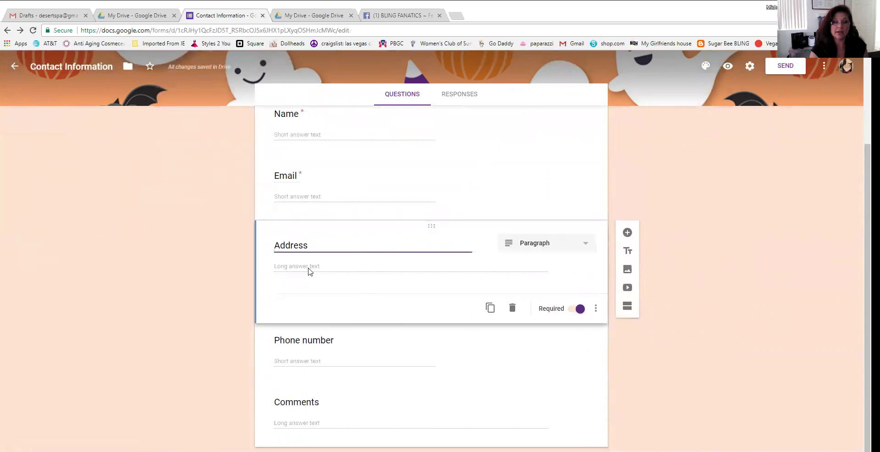
pyautogui.click(586, 246)
pyautogui.click(341, 260)
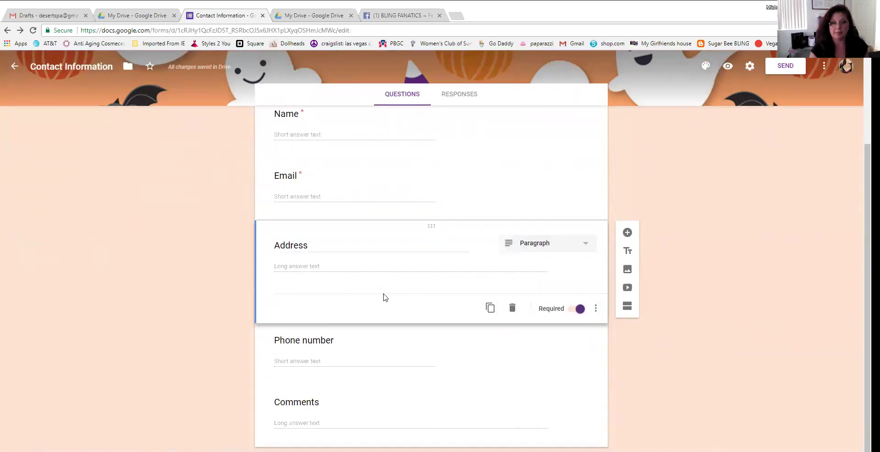
# Switch on Required for the Phone number question
pyautogui.click(516, 186)
pyautogui.scroll(-1, 502, 333)
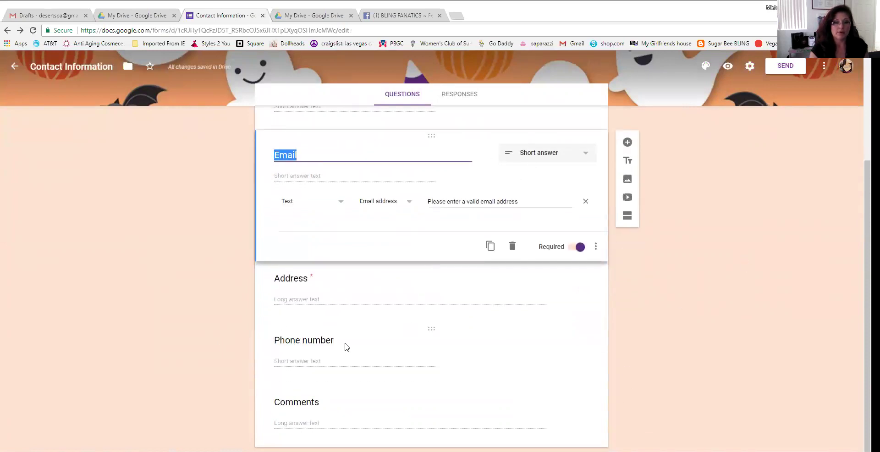
pyautogui.click(344, 362)
pyautogui.click(334, 233)
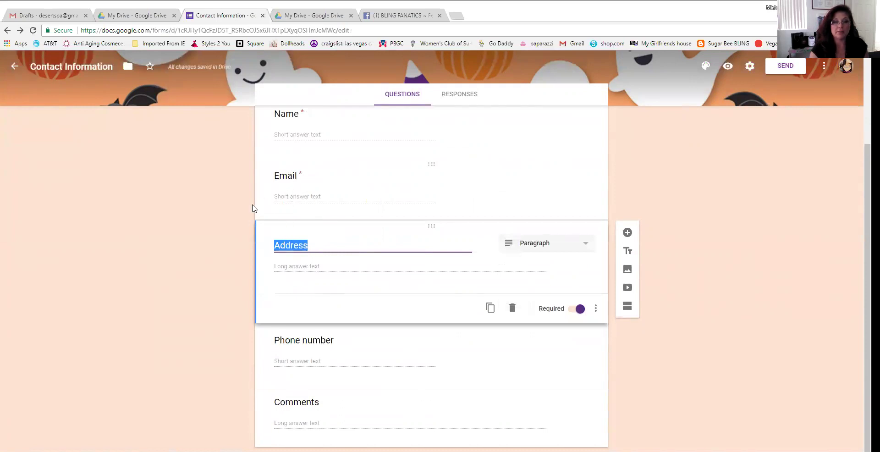
pyautogui.click(295, 340)
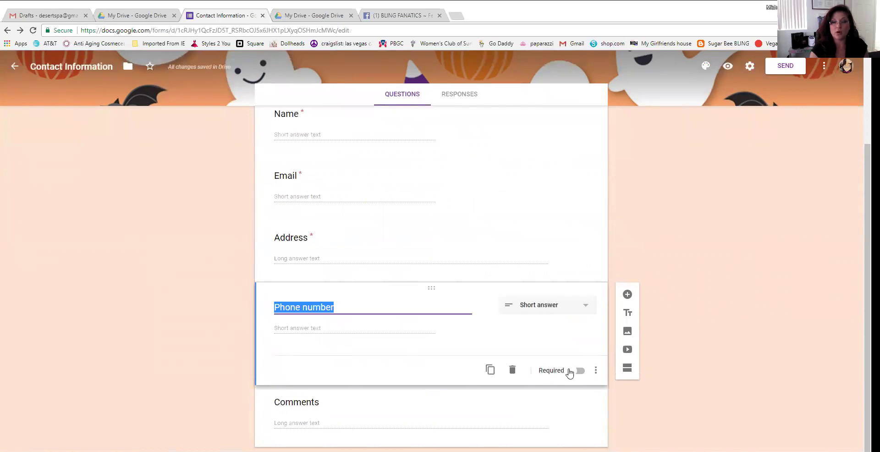
pyautogui.click(573, 373)
pyautogui.click(573, 372)
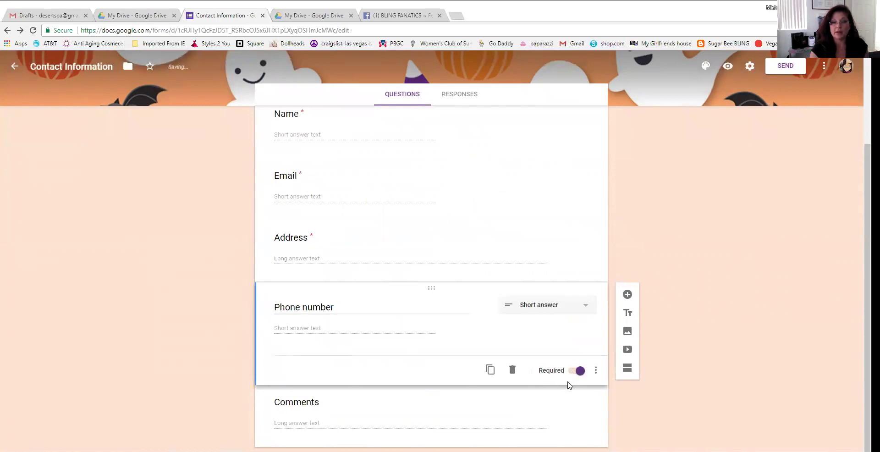
# Keep the Comments question's answer type as Paragraph
pyautogui.click(549, 252)
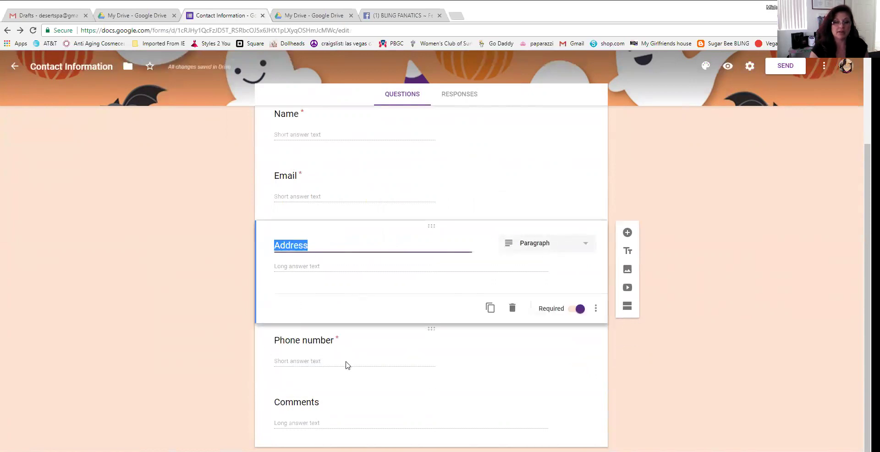
pyautogui.click(378, 415)
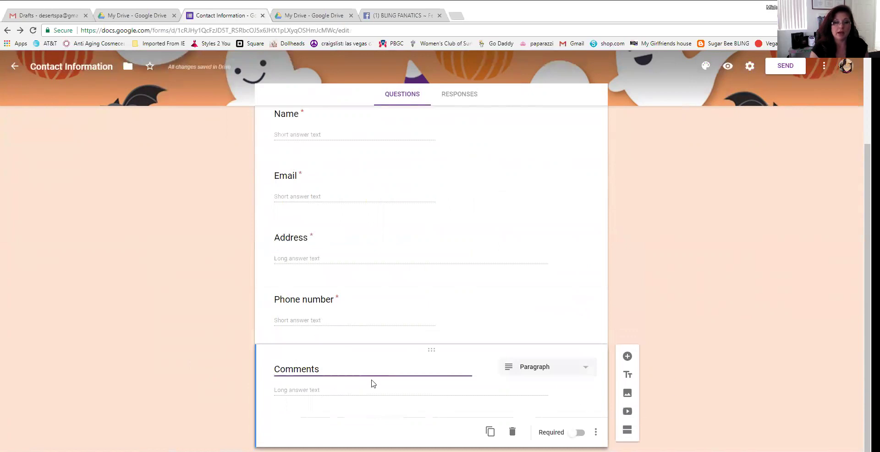
pyautogui.click(586, 368)
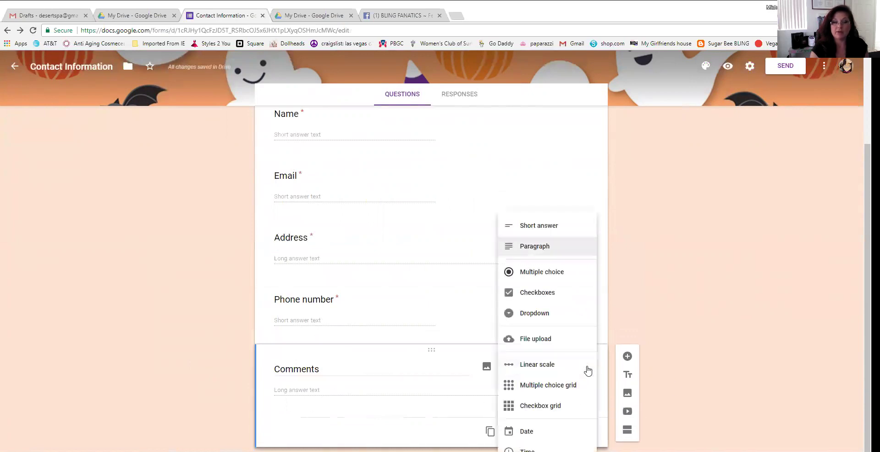
pyautogui.click(540, 246)
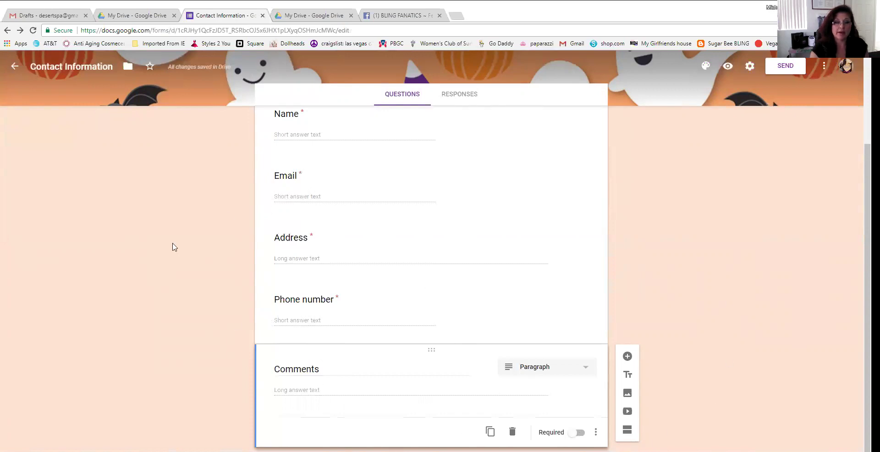
pyautogui.scroll(3, 200, 268)
# Recheck the Comments answer type, leaving it unchanged, and return to the top of the form
pyautogui.scroll(-3, 200, 268)
pyautogui.click(590, 366)
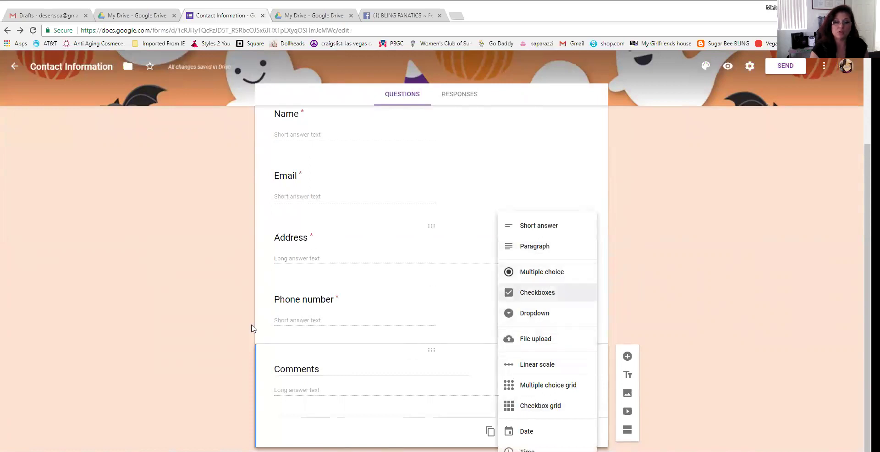
pyautogui.click(192, 258)
pyautogui.scroll(3, 767, 318)
pyautogui.scroll(-3, 760, 318)
pyautogui.scroll(3, 735, 326)
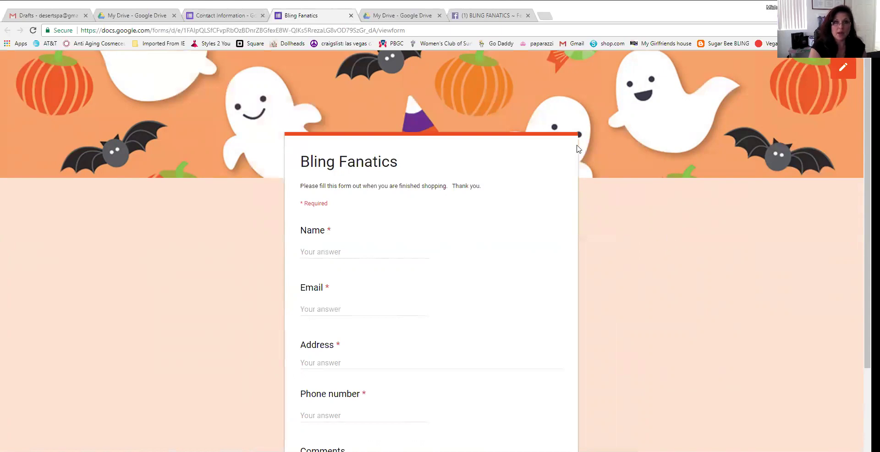
# Copy the Bling Fanatics form's public viewform URL from the address bar
pyautogui.click(109, 30)
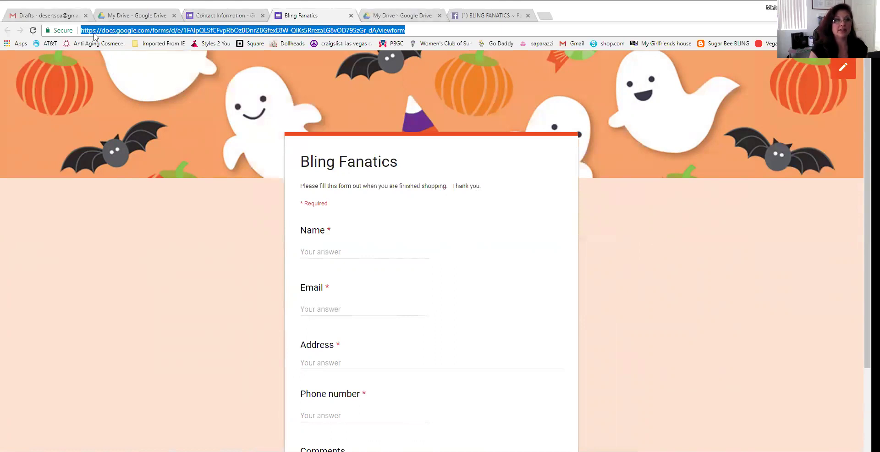
pyautogui.rightClick(211, 31)
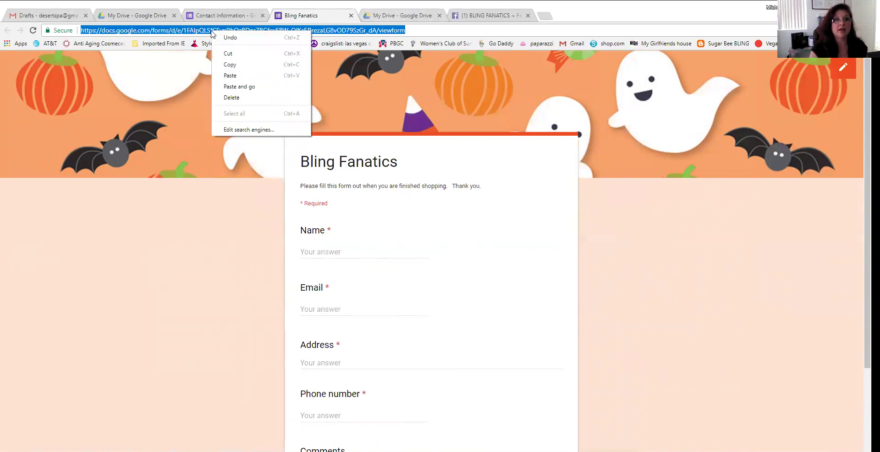
pyautogui.click(230, 65)
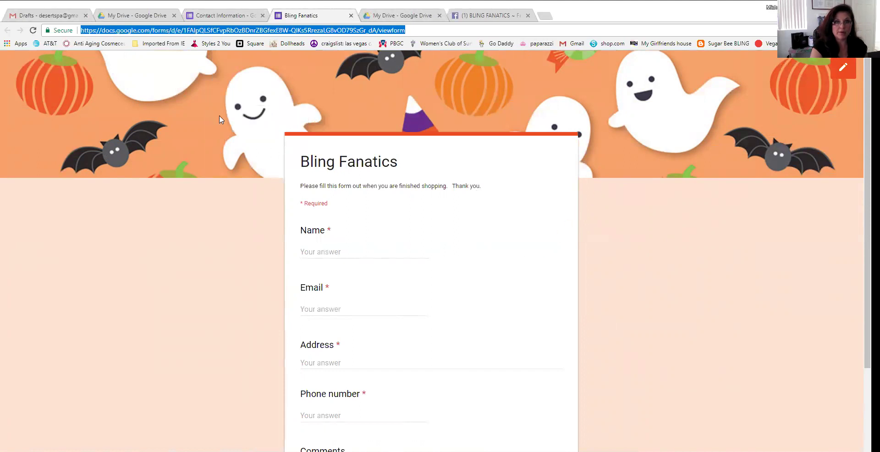
# Open the form linked in the Bling Fanatics Facebook group's pinned post, then close it
pyautogui.click(499, 17)
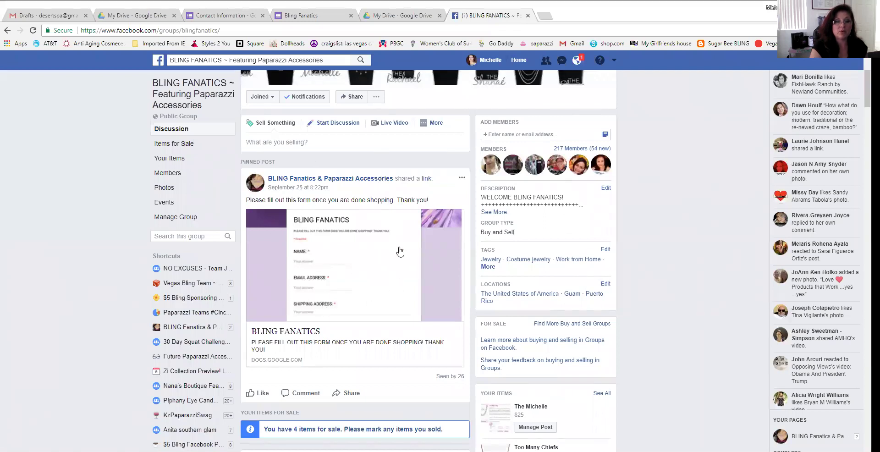
pyautogui.click(400, 252)
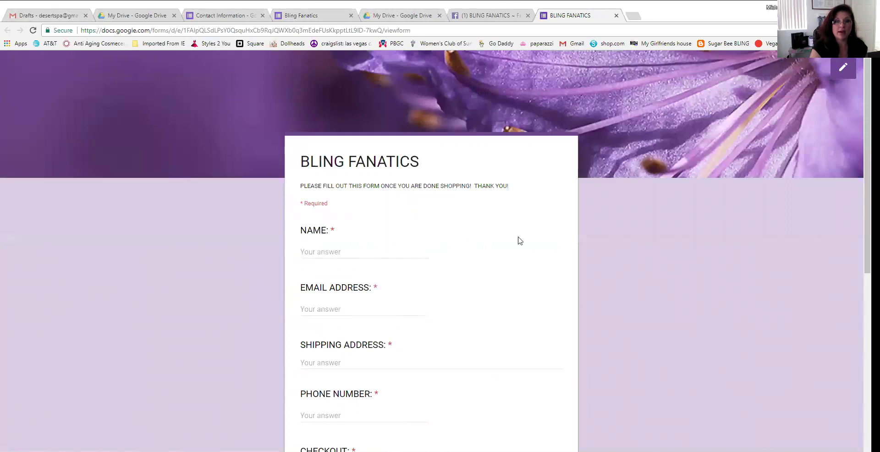
pyautogui.click(616, 15)
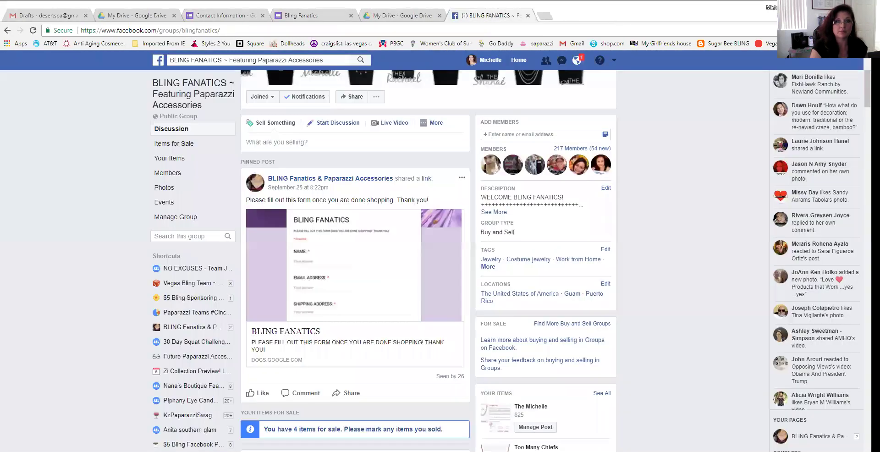
# Switch to the live Halloween Bling Fanatics form tab and return to its top
pyautogui.hotkey('ctrl', '4')
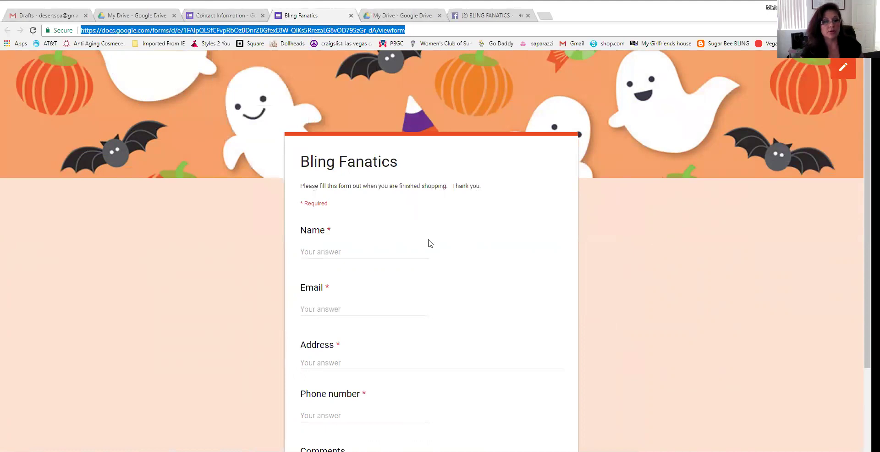
pyautogui.scroll(-3, 429, 241)
pyautogui.scroll(2, 453, 293)
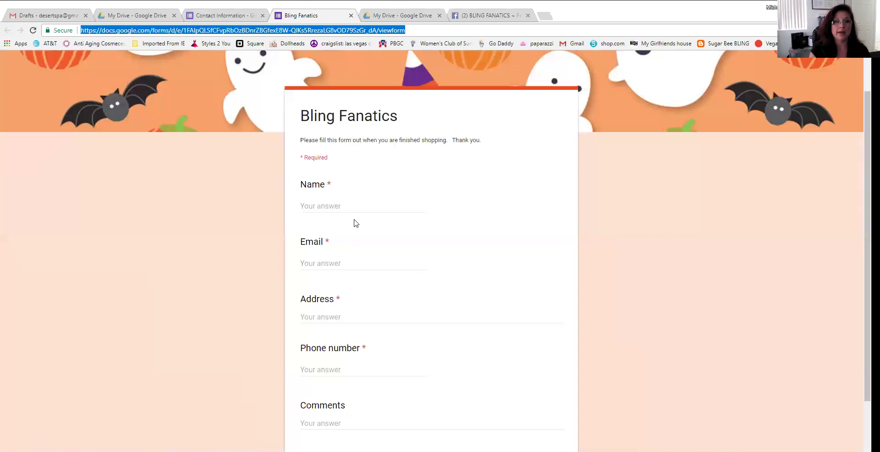
# Fill in the Name, Email, Address and Phone number answers with test contact details
pyautogui.click(344, 206)
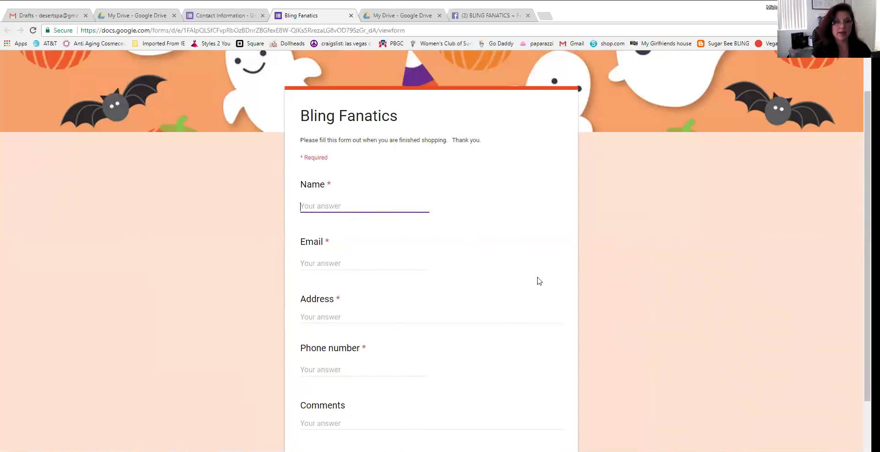
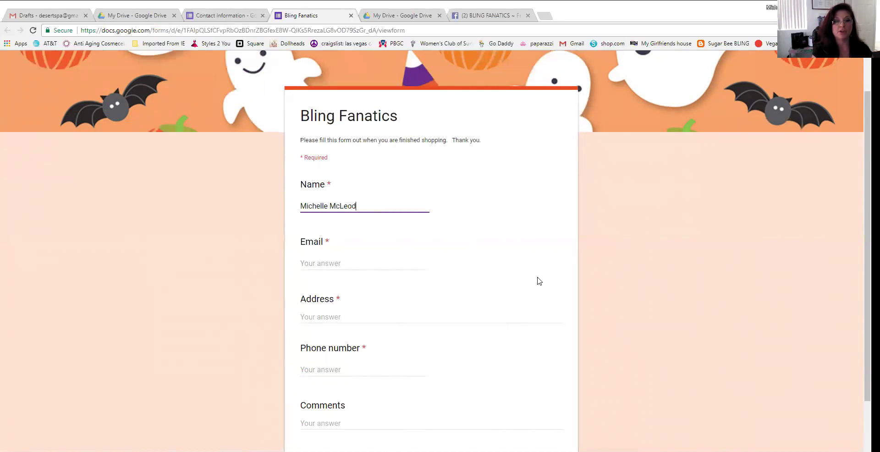
pyautogui.press('Tab')
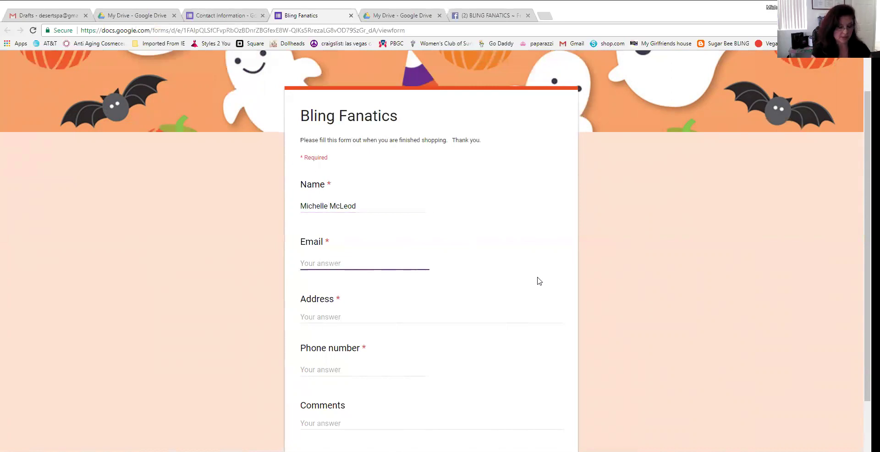
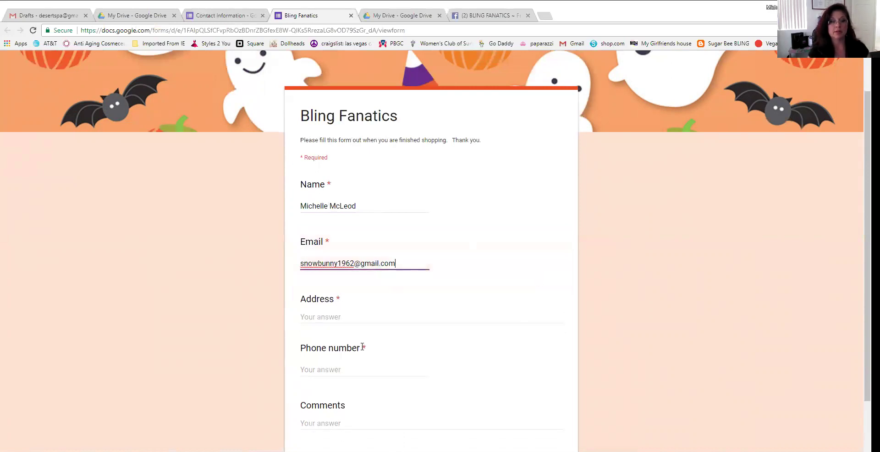
pyautogui.click(354, 317)
pyautogui.write('55')
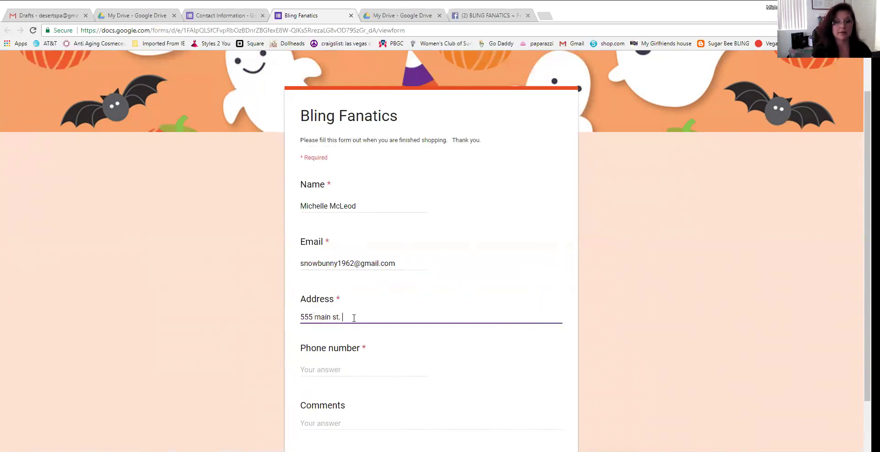
pyautogui.write('5 main st.')
pyautogui.scroll(-1, 362, 348)
pyautogui.click(321, 324)
pyautogui.write('588899')
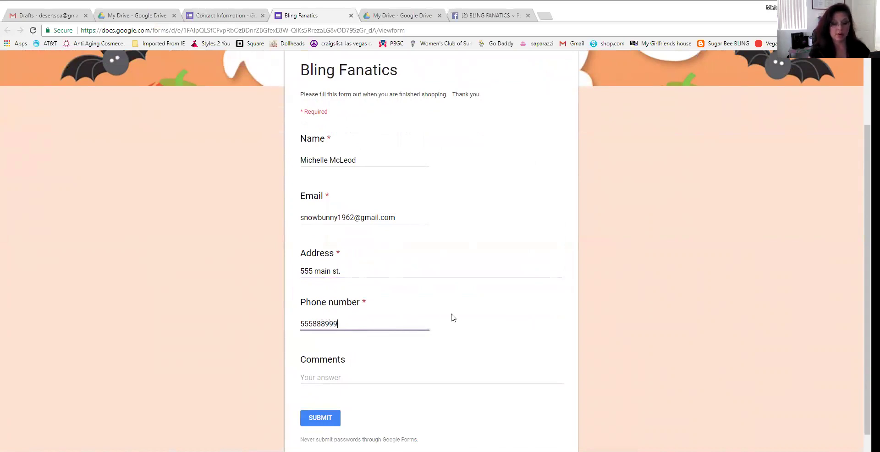
pyautogui.write('9')
# Submit the test response and close the form editor tab
pyautogui.scroll(-1, 456, 317)
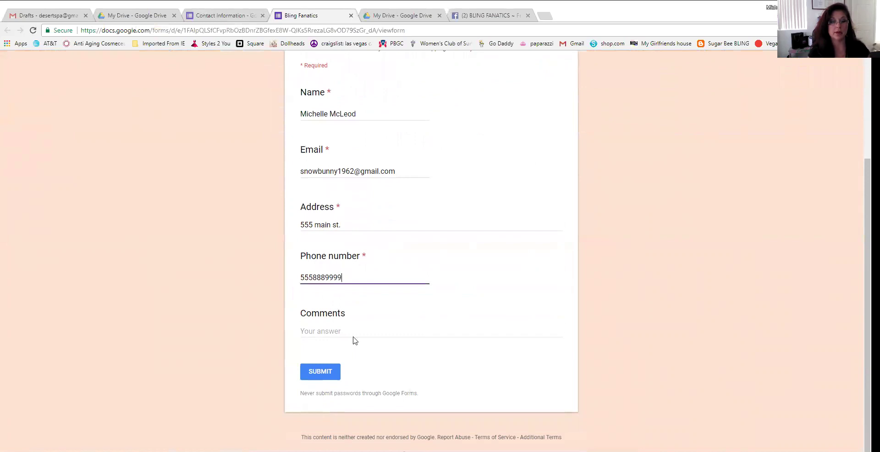
pyautogui.click(321, 372)
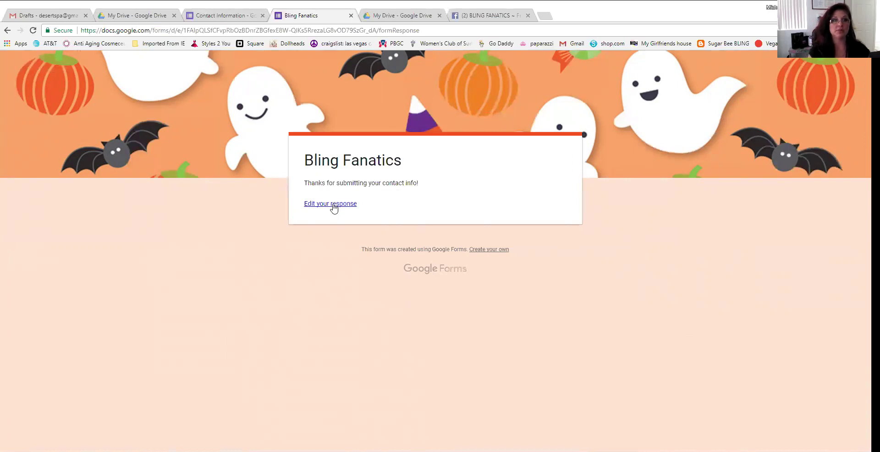
pyautogui.click(227, 18)
pyautogui.click(263, 15)
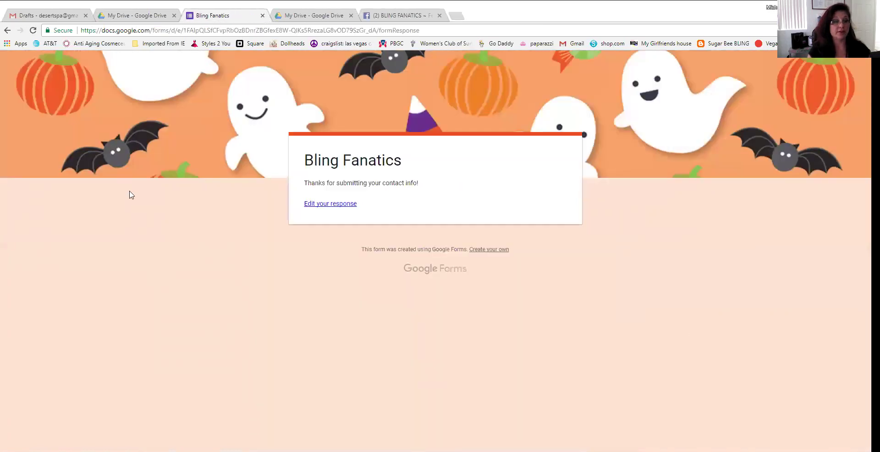
# From the Gmail drafts page, launch Google Drive in a new tab via the Google apps grid
pyautogui.click(133, 15)
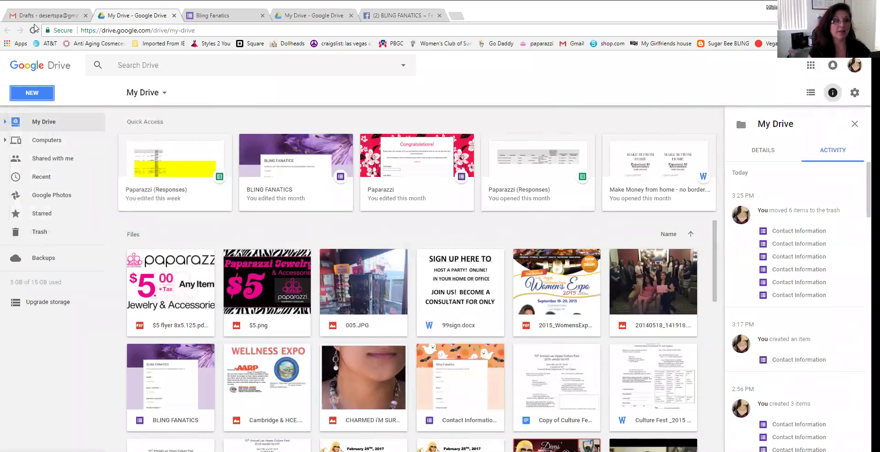
pyautogui.click(34, 18)
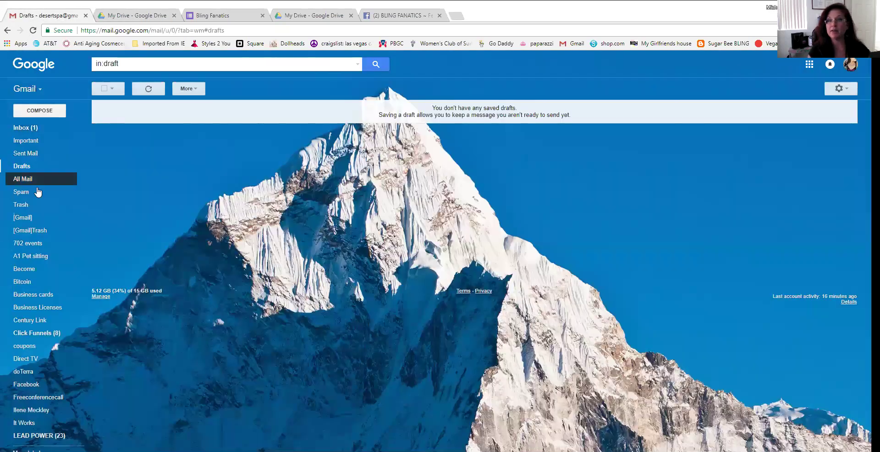
pyautogui.click(809, 66)
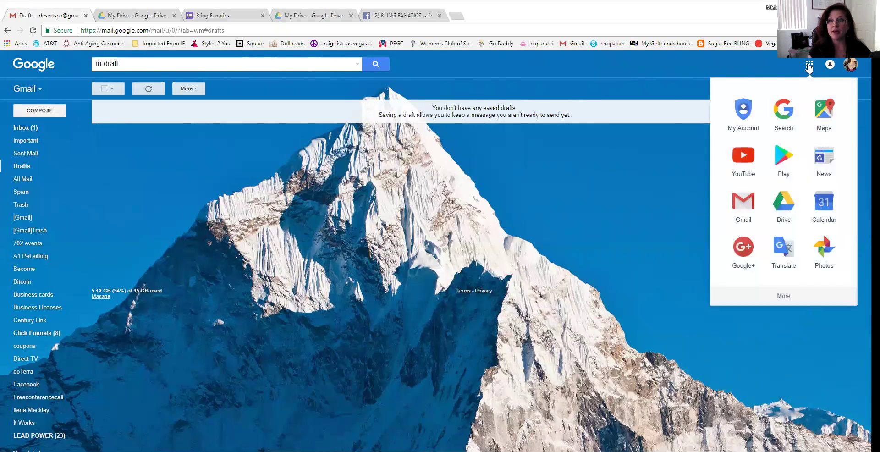
pyautogui.click(788, 209)
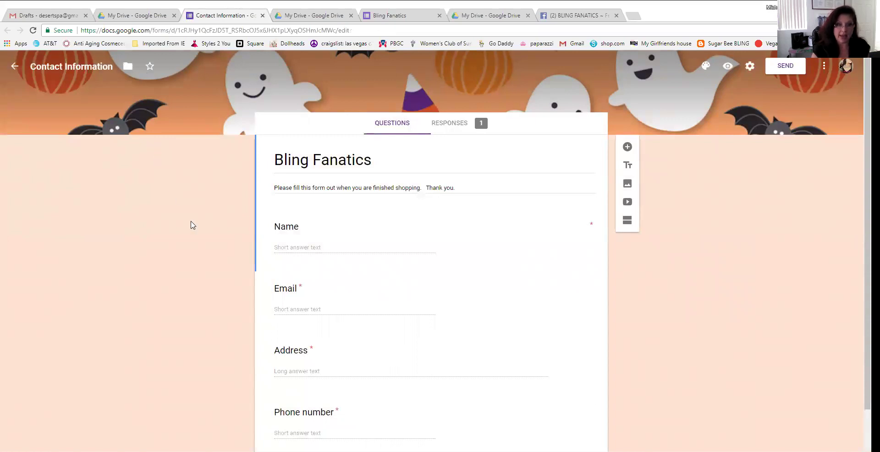
# Show the Contact Information form's Responses summary and review the single submission's answers
pyautogui.scroll(-2, 193, 225)
pyautogui.scroll(2, 193, 226)
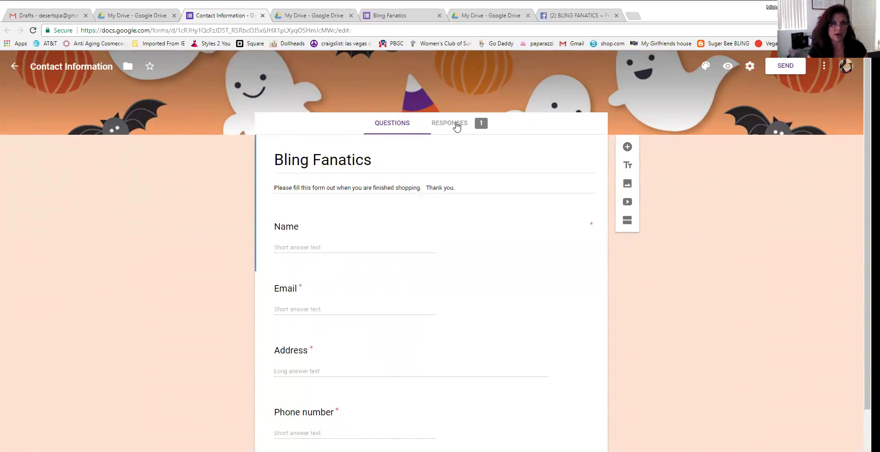
pyautogui.click(457, 127)
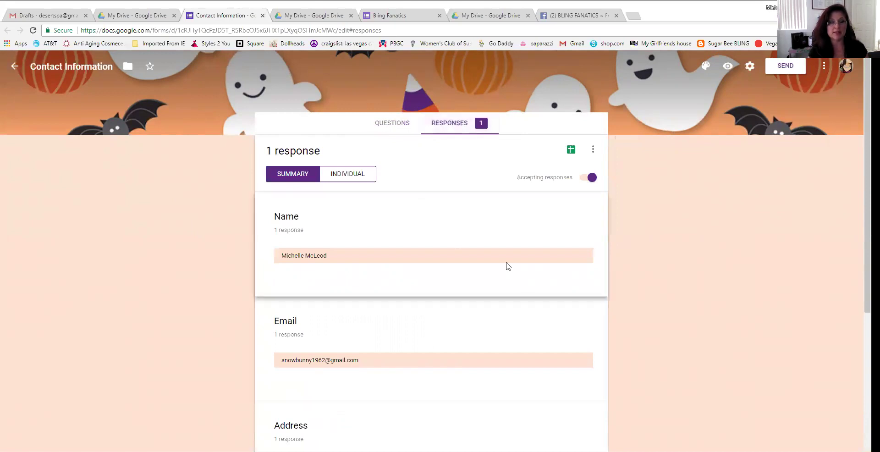
pyautogui.scroll(-3, 502, 270)
pyautogui.scroll(3, 496, 275)
pyautogui.scroll(-3, 316, 270)
pyautogui.scroll(-3, 315, 242)
pyautogui.scroll(6, 392, 291)
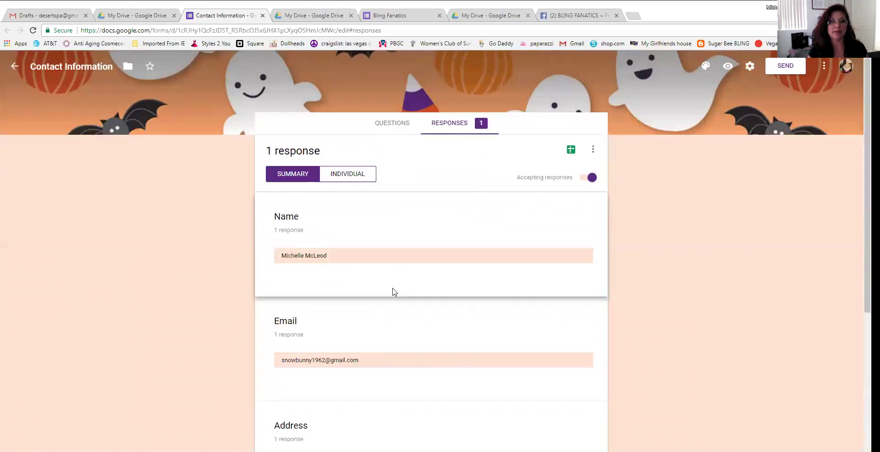
pyautogui.click(393, 123)
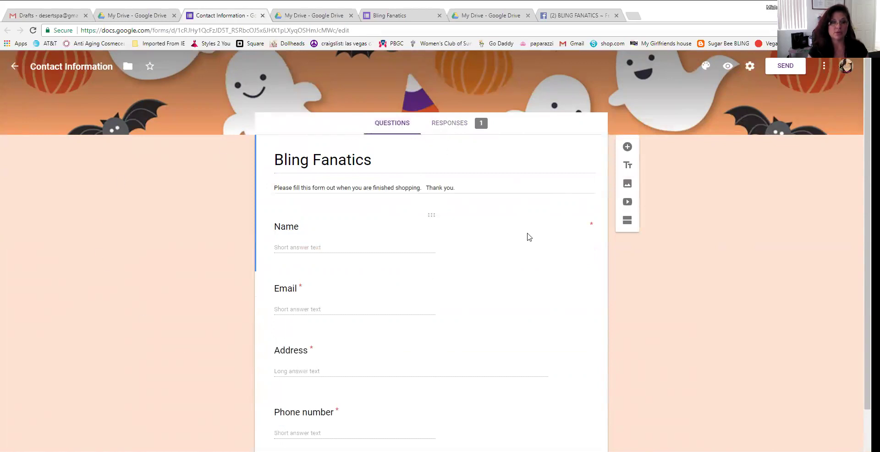
pyautogui.click(459, 122)
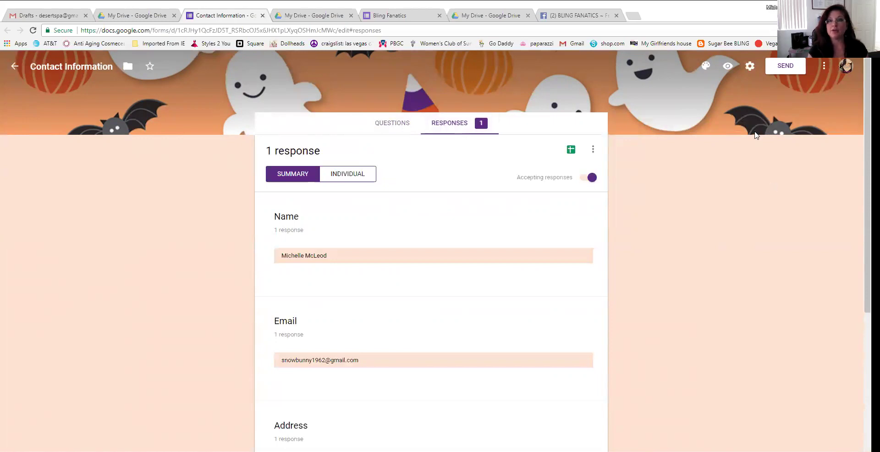
pyautogui.click(727, 67)
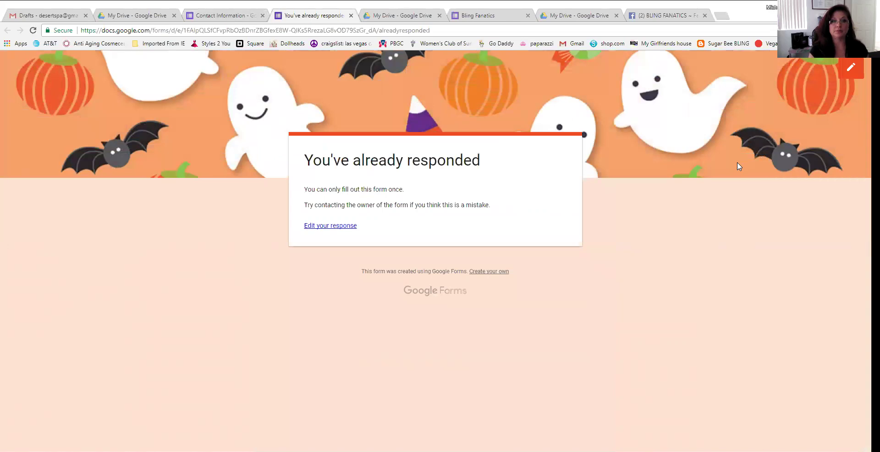
pyautogui.click(351, 15)
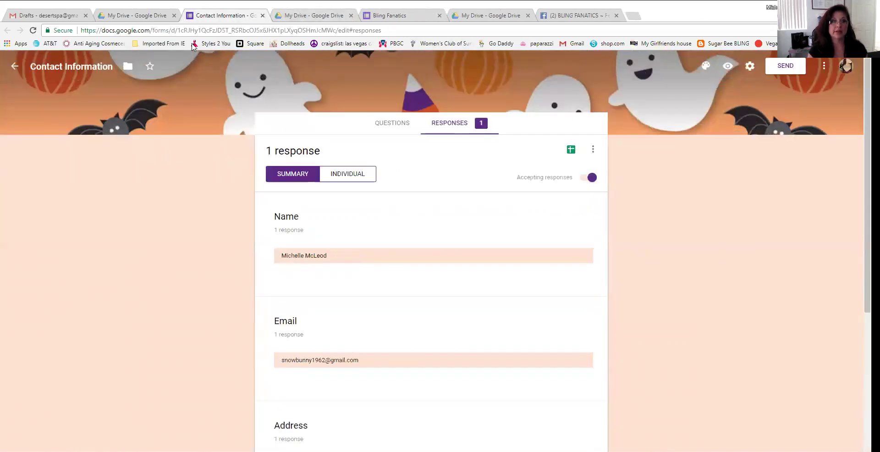
pyautogui.scroll(-5, 779, 294)
pyautogui.scroll(5, 779, 296)
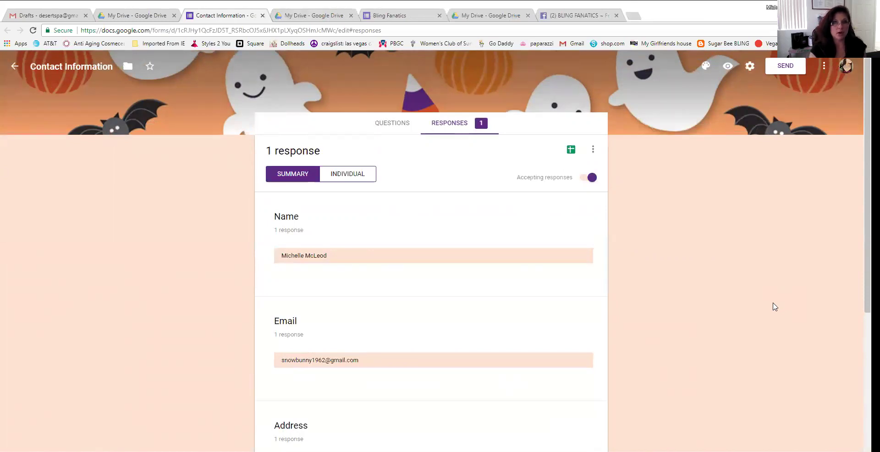
pyautogui.scroll(-6, 775, 307)
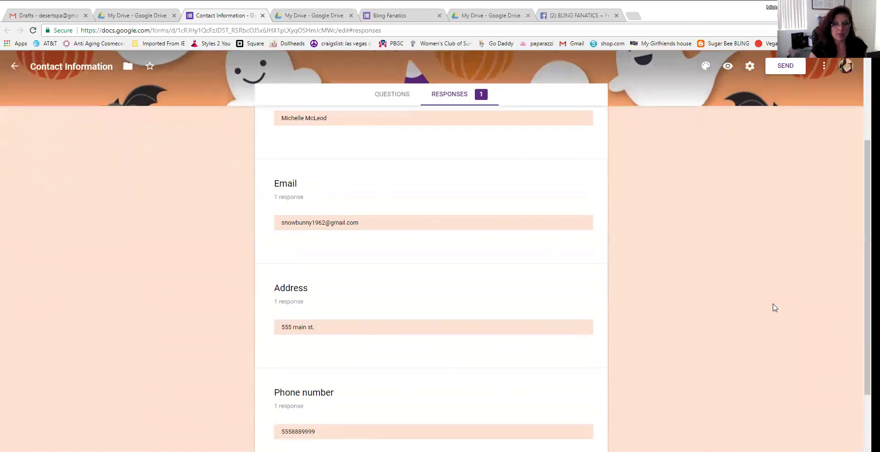
pyautogui.scroll(4, 774, 307)
pyautogui.scroll(2, 774, 307)
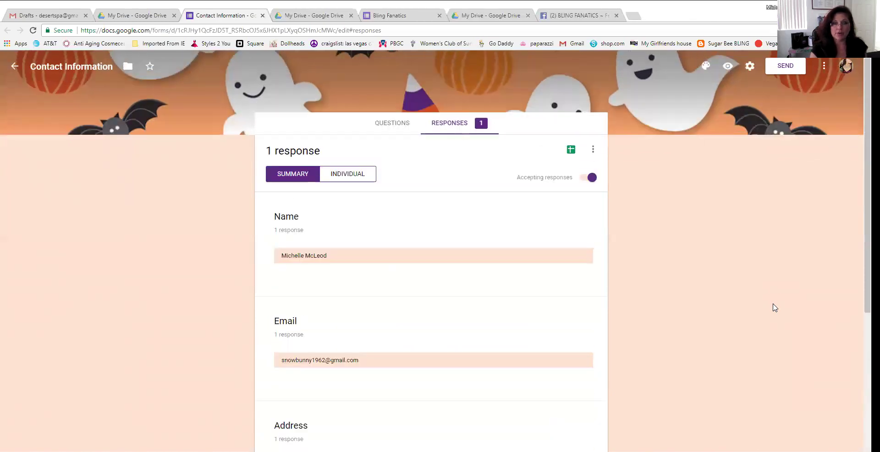